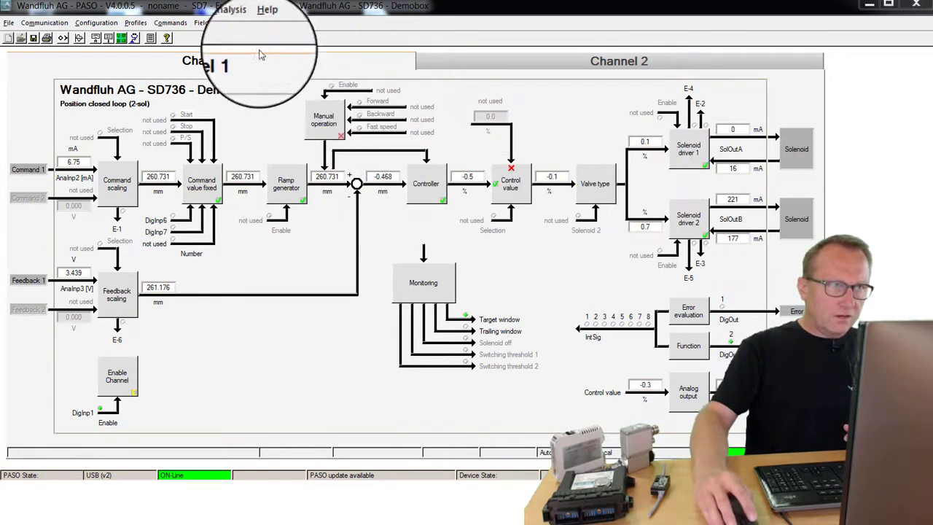
- Open the online values window to check the supply voltage, digital inputs and outputs, and internal signals
{"action": "left_click", "coordinate": [237, 26]}
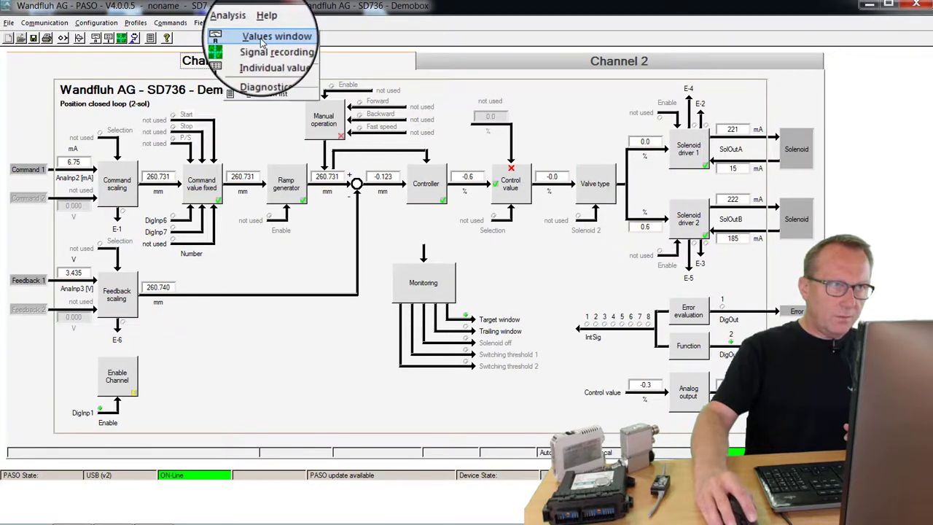
{"action": "left_click", "coordinate": [261, 36]}
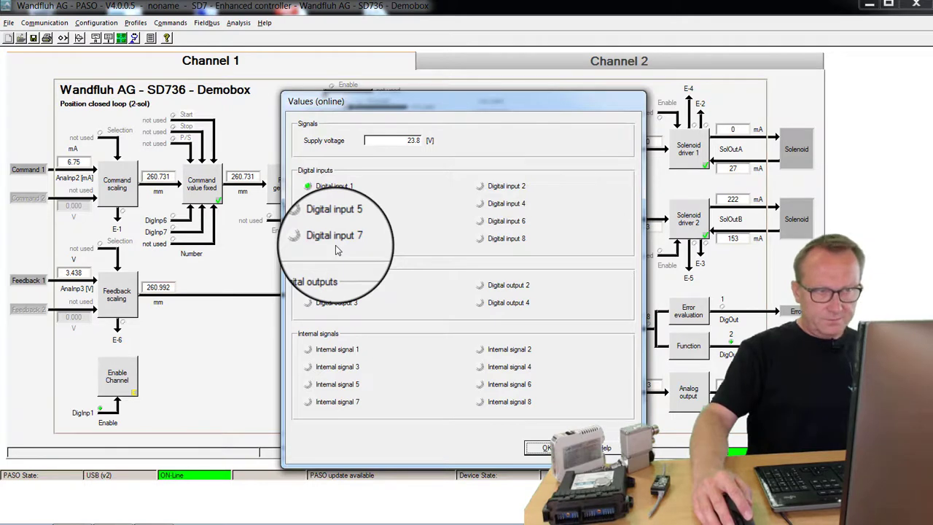
{"action": "left_click", "coordinate": [545, 448]}
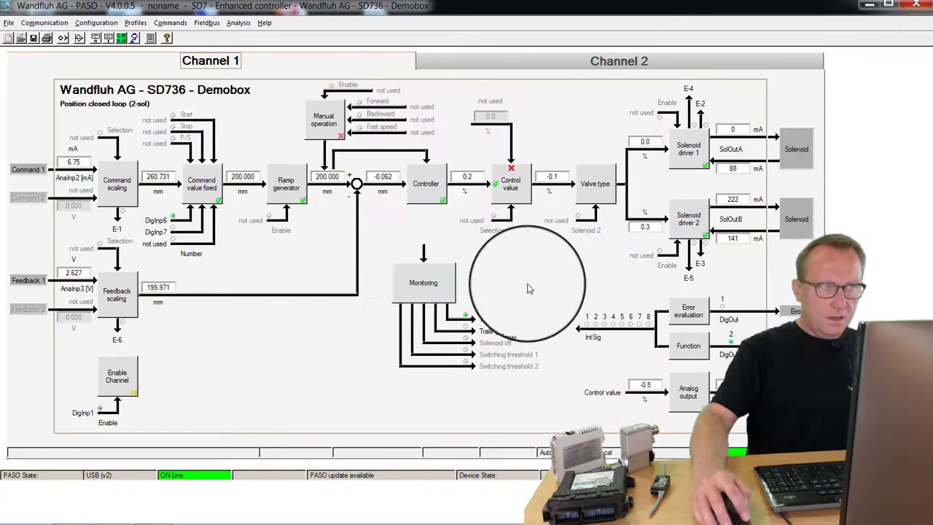
- Open the signal recording's signal assignment and set signal 1 to the output value of the ramp generator
{"action": "left_click", "coordinate": [238, 23]}
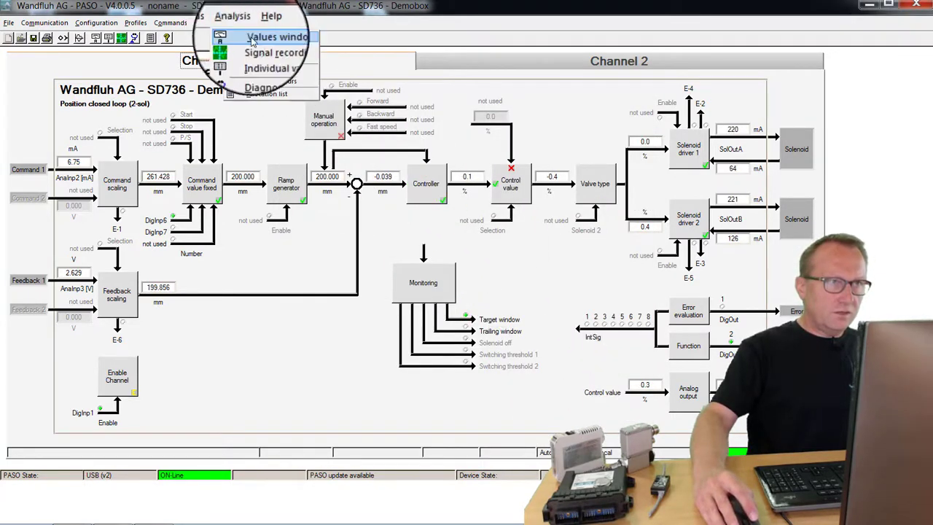
{"action": "left_click", "coordinate": [252, 45]}
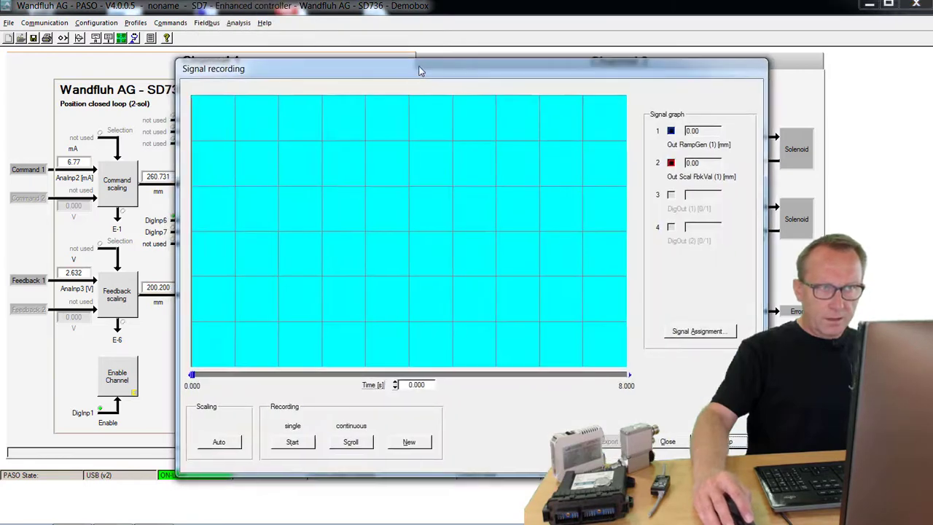
{"action": "left_click_drag", "start_coordinate": [420, 71], "coordinate": [481, 48]}
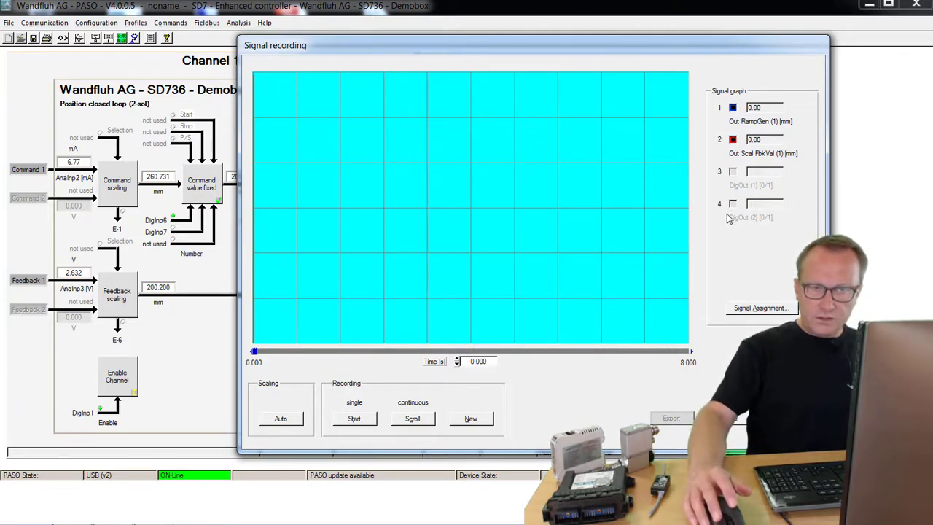
{"action": "left_click", "coordinate": [756, 308]}
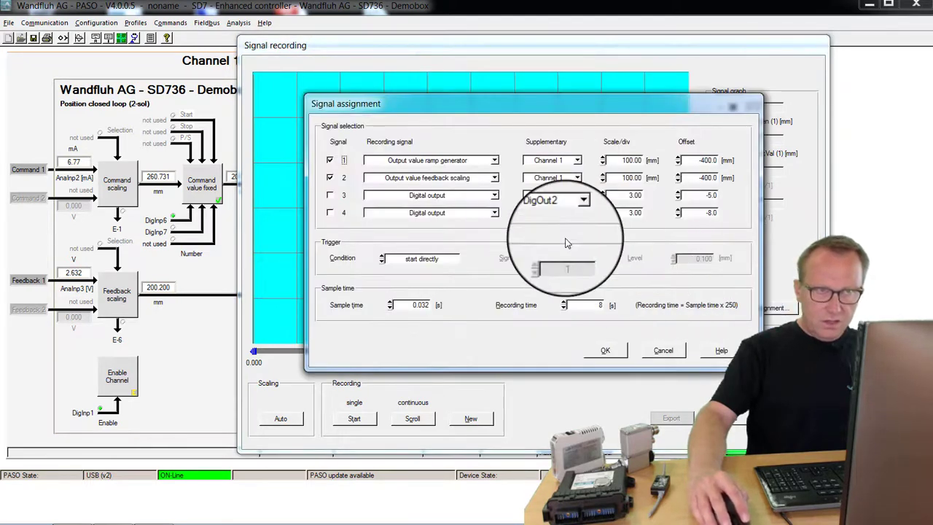
{"action": "left_click", "coordinate": [494, 161]}
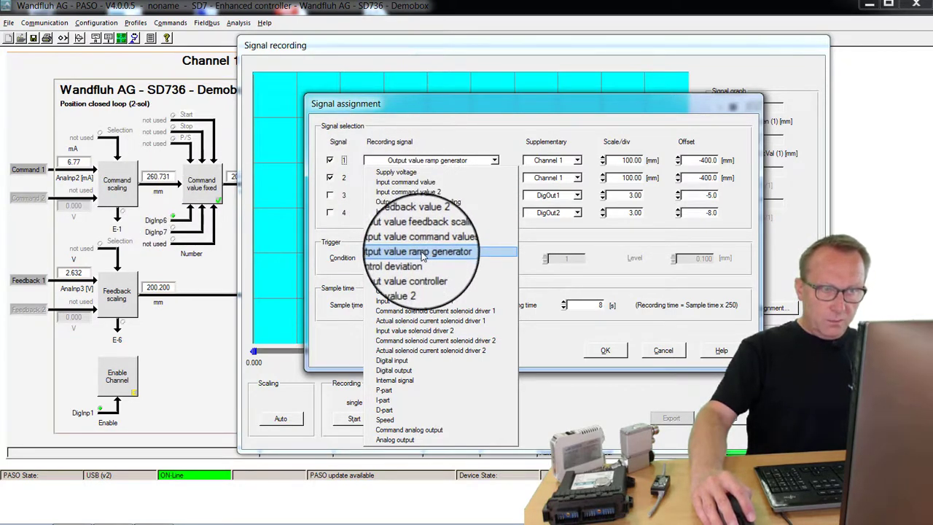
{"action": "left_click", "coordinate": [413, 253]}
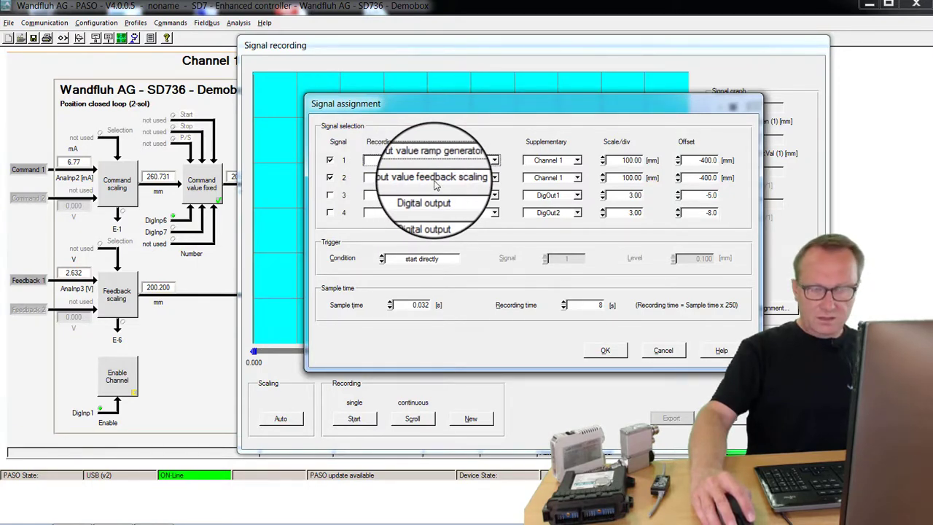
- Set the recording trigger condition to start directly, accept the signal assignment and start a single recording
{"action": "left_click", "coordinate": [437, 258]}
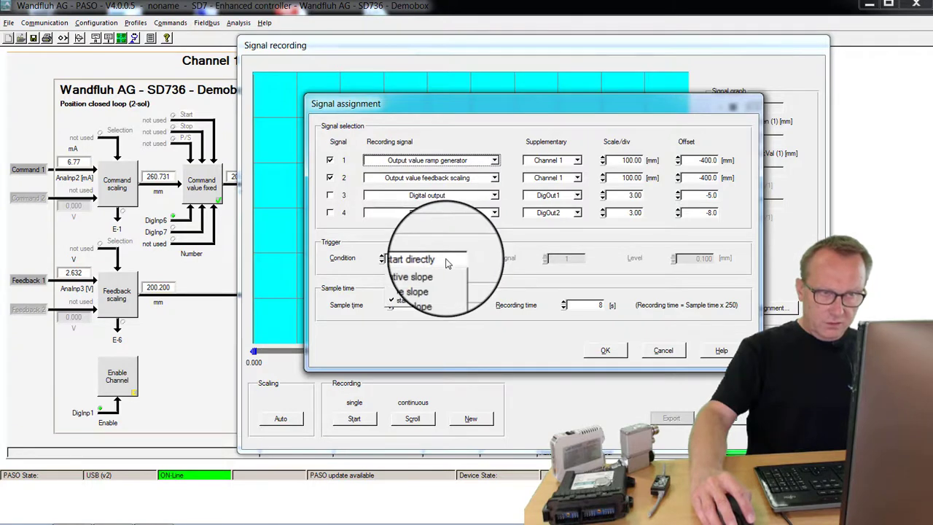
{"action": "left_click", "coordinate": [430, 304]}
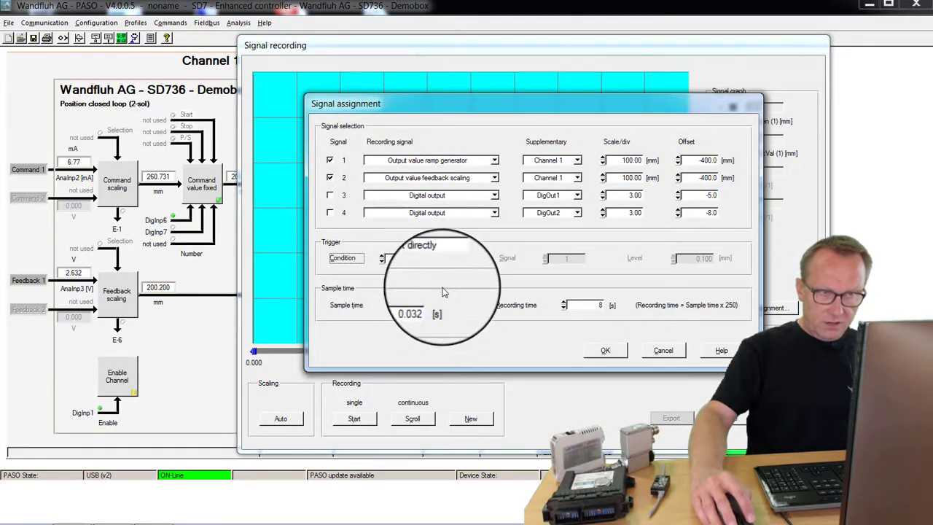
{"action": "left_click", "coordinate": [514, 306]}
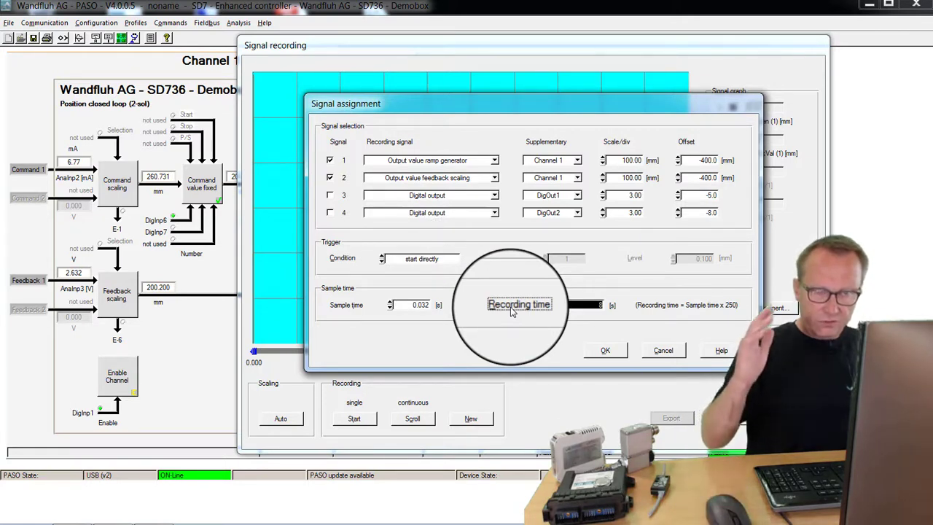
{"action": "left_click", "coordinate": [606, 351]}
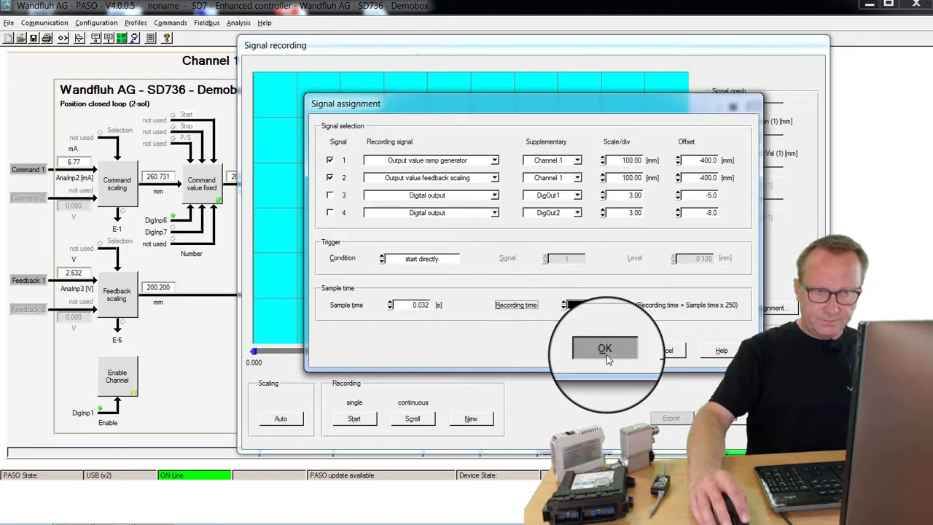
{"action": "left_click", "coordinate": [354, 421]}
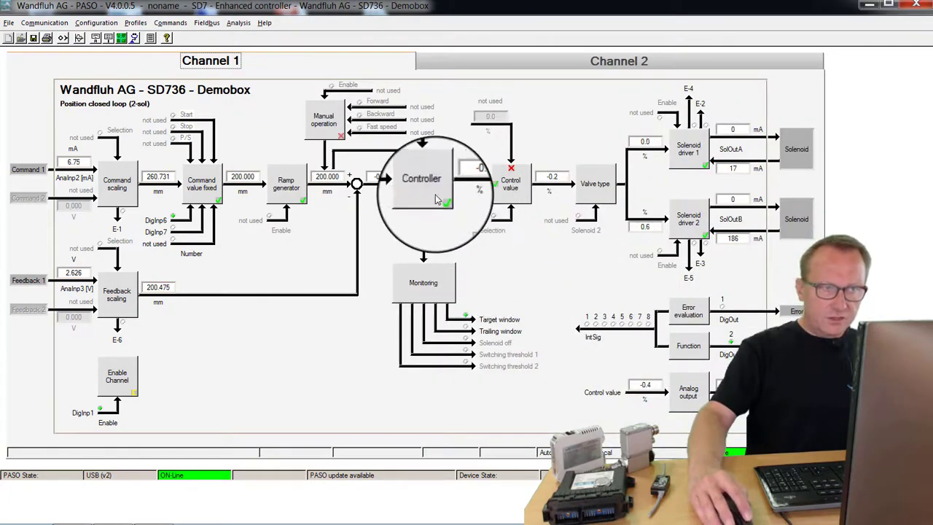
- Set the velocity feed forward to 1 in the channel 1 controller's general parameters
{"action": "left_click", "coordinate": [445, 182]}
{"action": "left_click", "coordinate": [256, 239]}
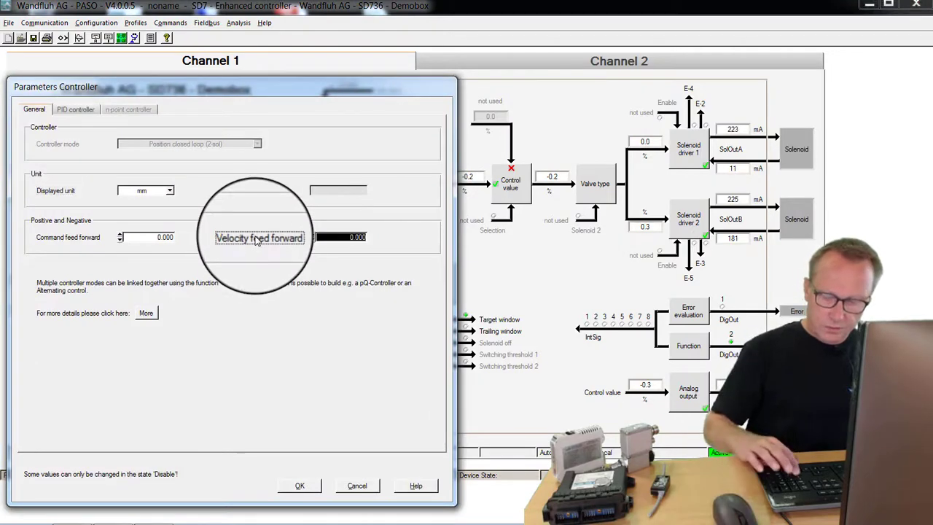
{"action": "type", "text": "1"}
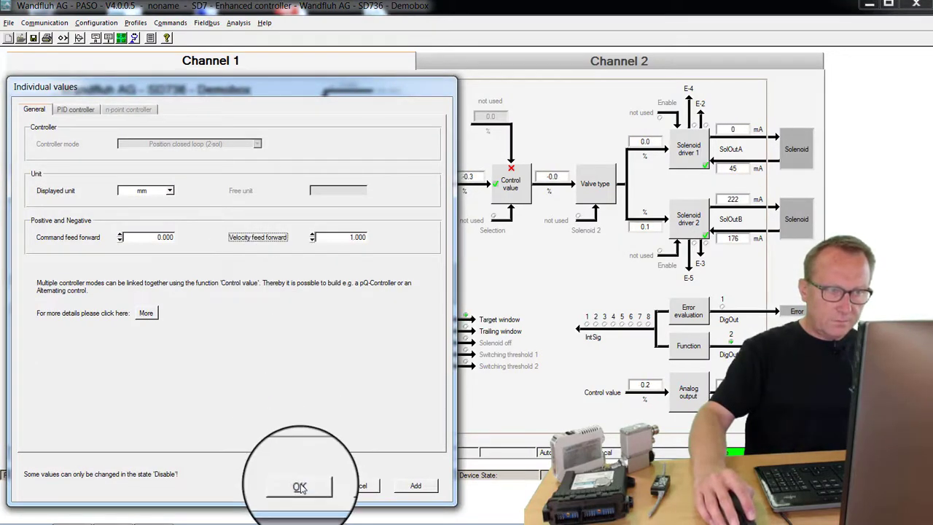
{"action": "left_click", "coordinate": [299, 485]}
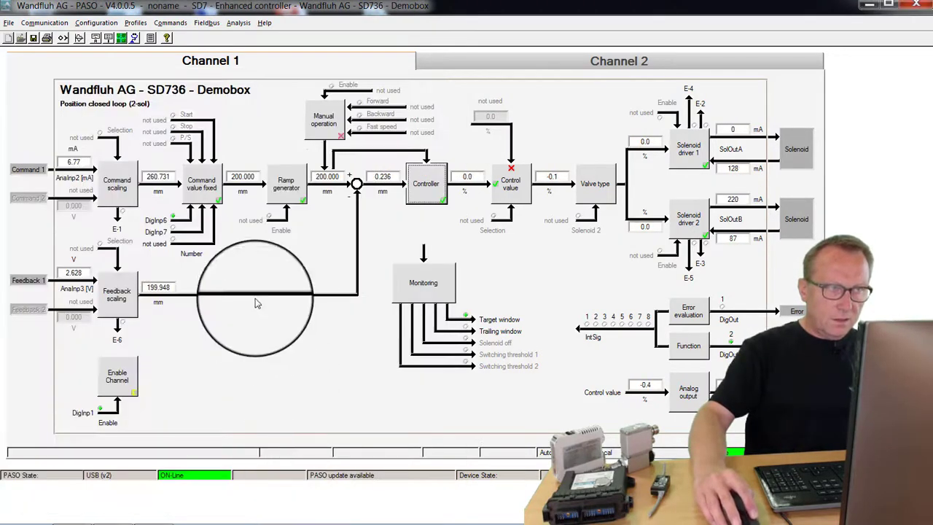
- Clear the previous signal recording and make a new single recording of the ramp generator output and scaled feedback
{"action": "left_click", "coordinate": [134, 38]}
{"action": "left_click", "coordinate": [406, 443]}
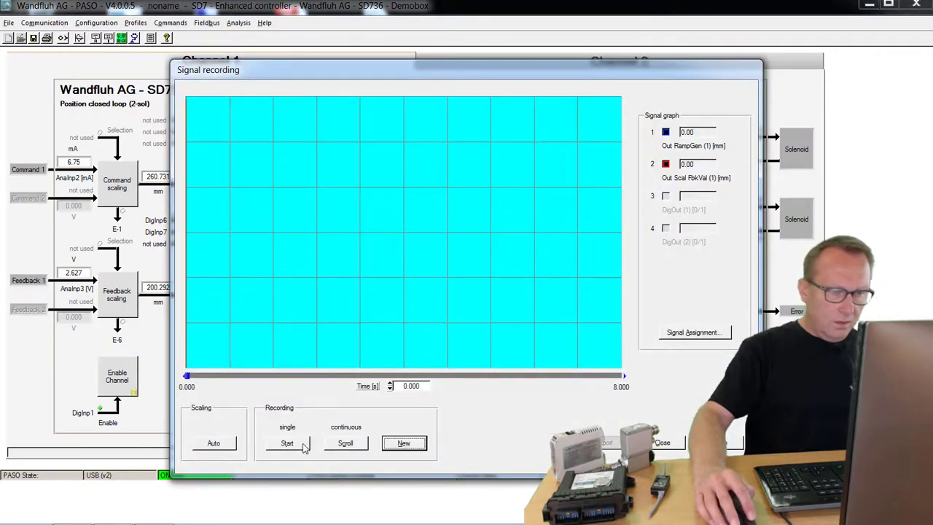
{"action": "left_click", "coordinate": [303, 444]}
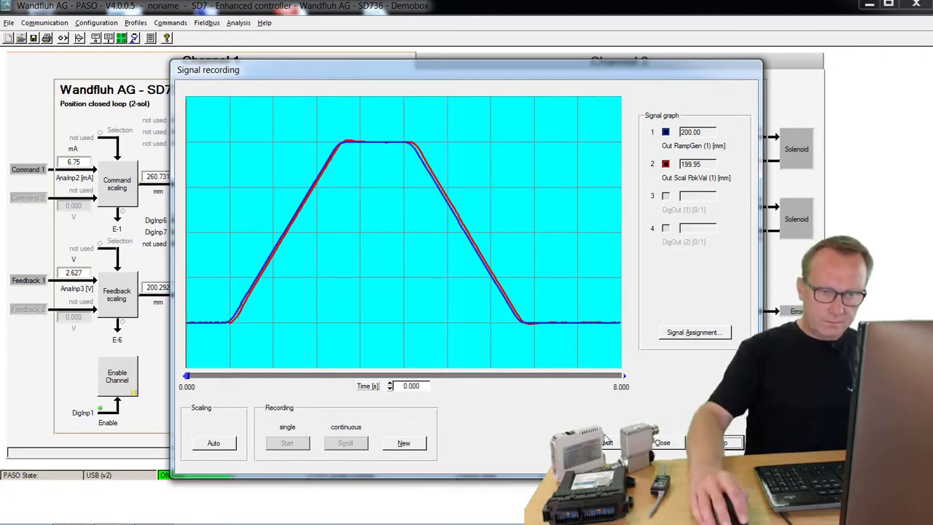
{"action": "left_click", "coordinate": [662, 444]}
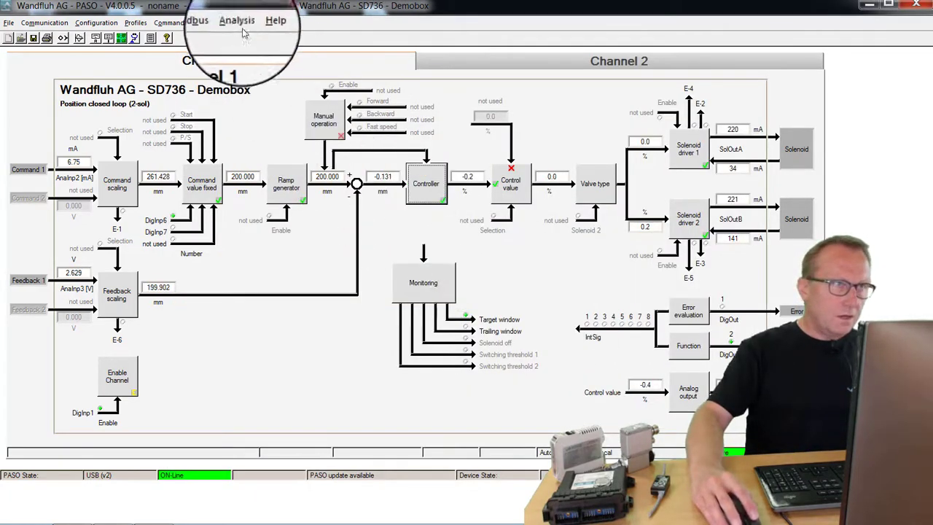
- Open the individual values window from the analysis functions to inspect its signal list
{"action": "left_click", "coordinate": [219, 22]}
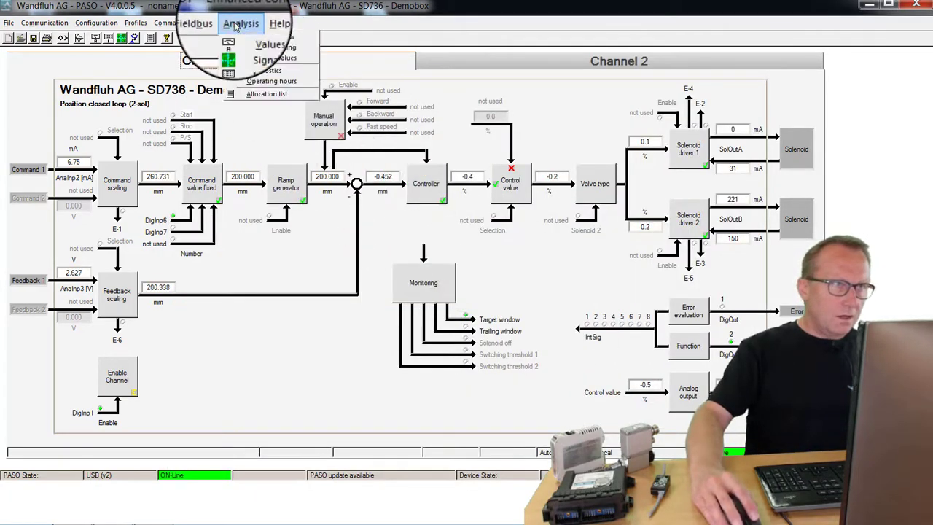
{"action": "left_click", "coordinate": [260, 64]}
{"action": "left_click_drag", "start_coordinate": [416, 95], "coordinate": [513, 64]}
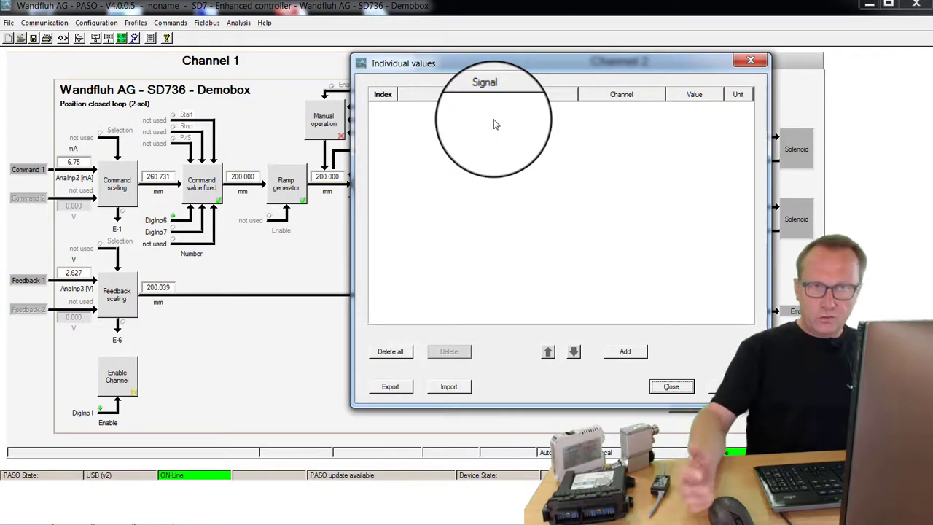
{"action": "left_click", "coordinate": [257, 184]}
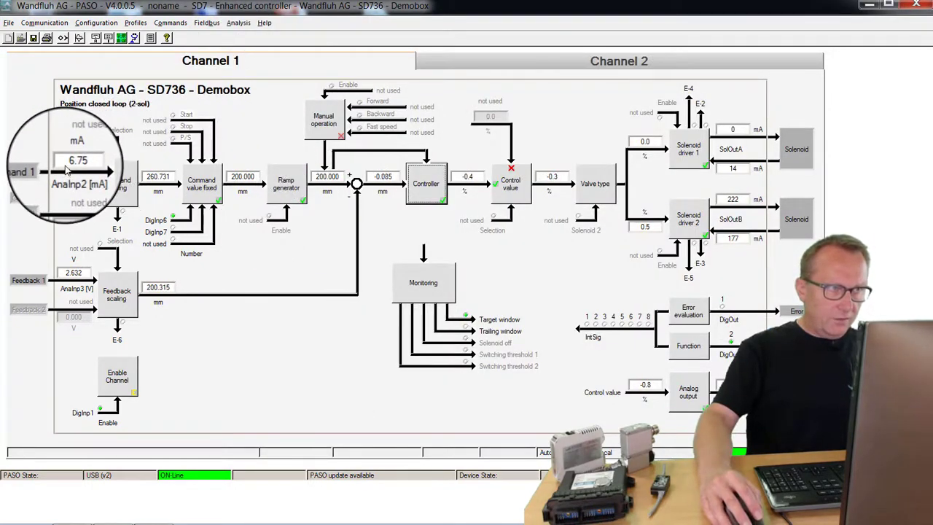
- Add channel 1's input command value and input feedback value to the individual values, for the current channel only
{"action": "right_click", "coordinate": [65, 169]}
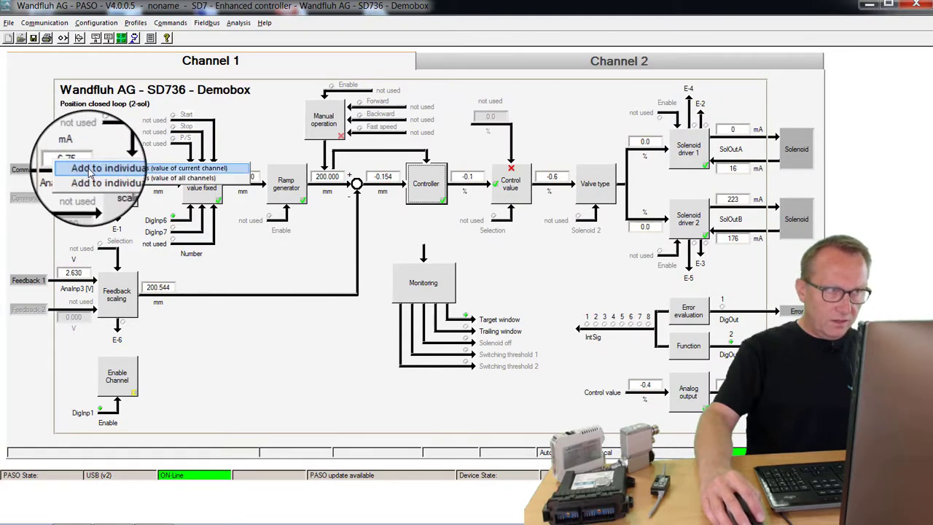
{"action": "left_click", "coordinate": [90, 169]}
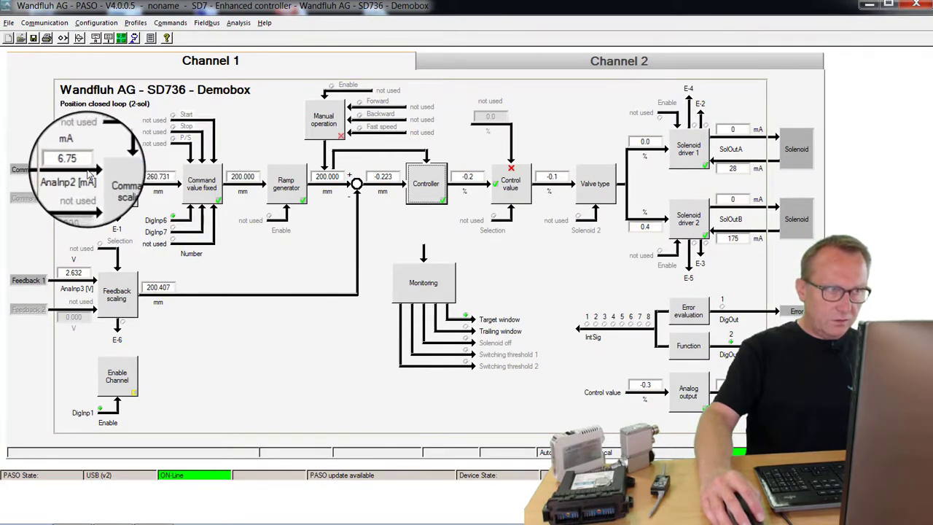
{"action": "right_click", "coordinate": [84, 277]}
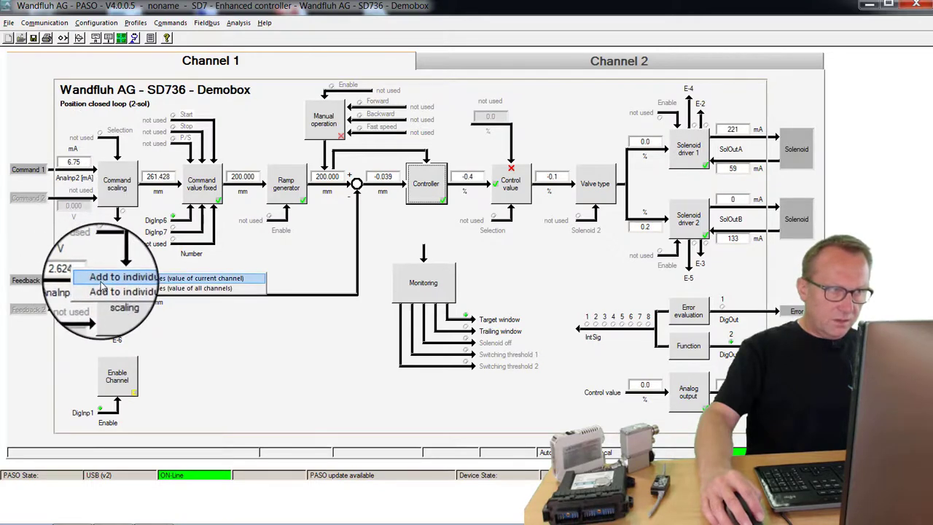
{"action": "left_click", "coordinate": [102, 279]}
- Switch to channel 2 and add its input command value to the individual values, for the current channel only
{"action": "left_click", "coordinate": [459, 59]}
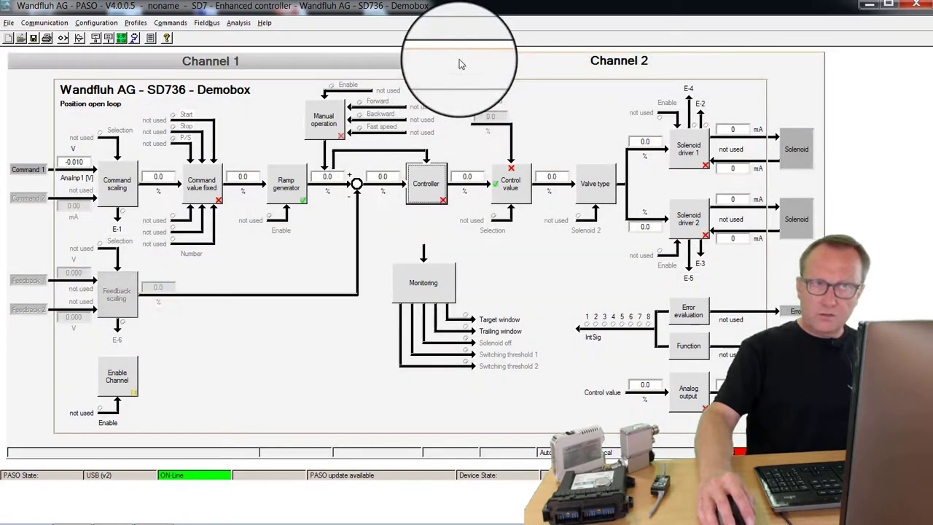
{"action": "right_click", "coordinate": [75, 163]}
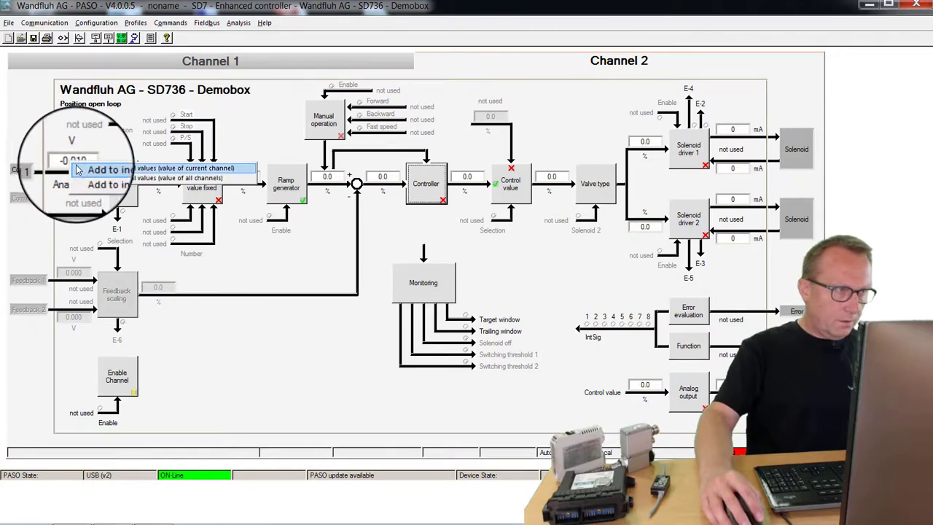
{"action": "left_click", "coordinate": [78, 169]}
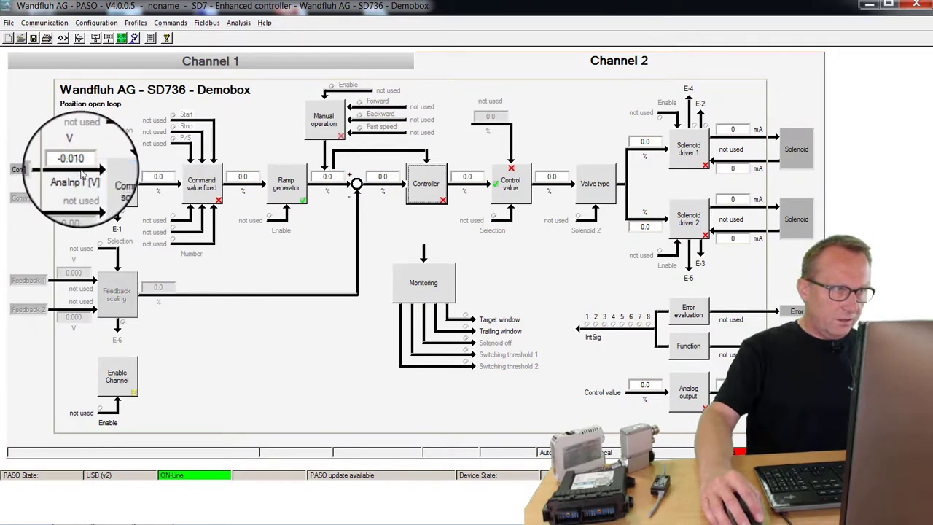
- Open the individual values list and check the live signals collected from both channels
{"action": "left_click", "coordinate": [236, 24]}
{"action": "left_click", "coordinate": [262, 56]}
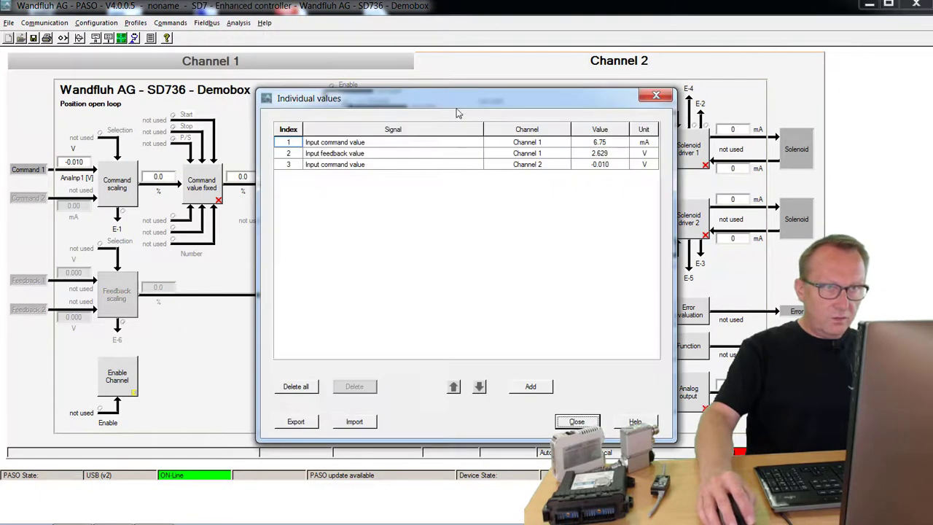
{"action": "left_click_drag", "start_coordinate": [500, 88], "coordinate": [522, 75]}
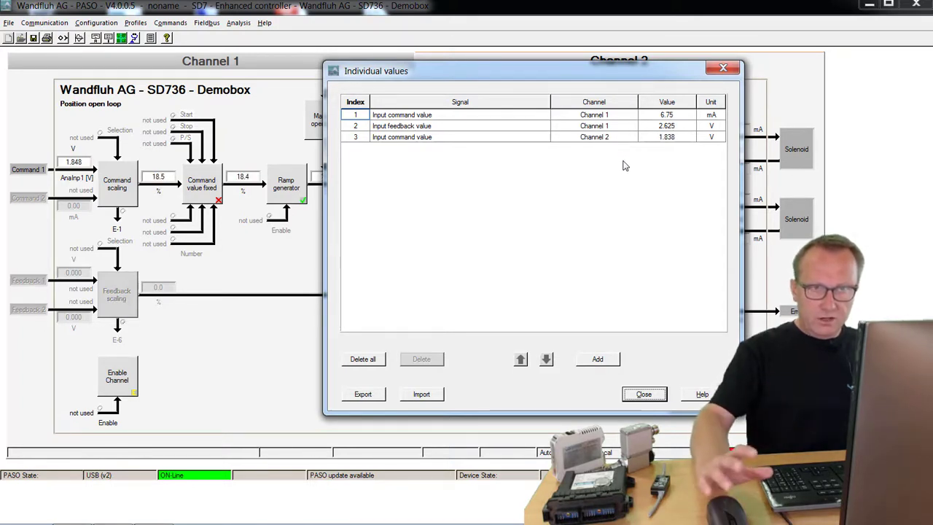
{"action": "left_click", "coordinate": [644, 394]}
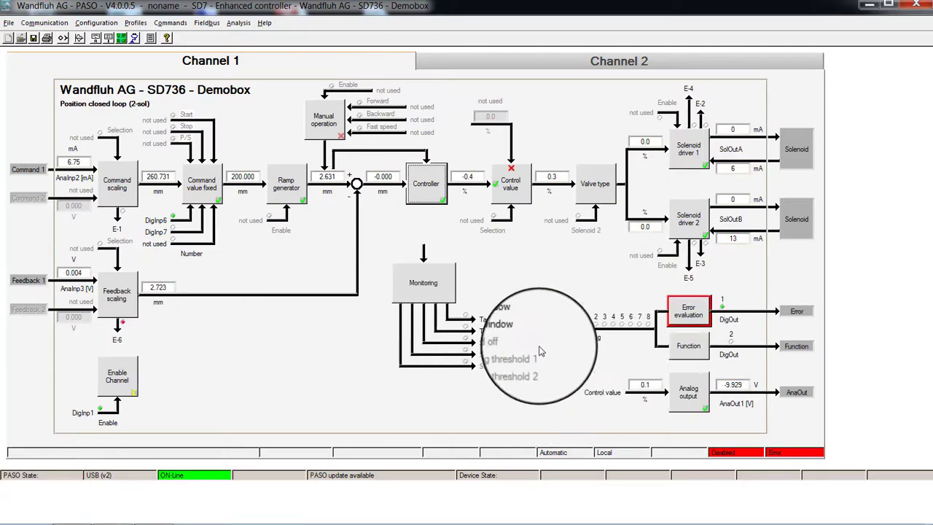
- Open the diagnostics and read the error message and its suggested remedies
{"action": "left_click", "coordinate": [239, 23]}
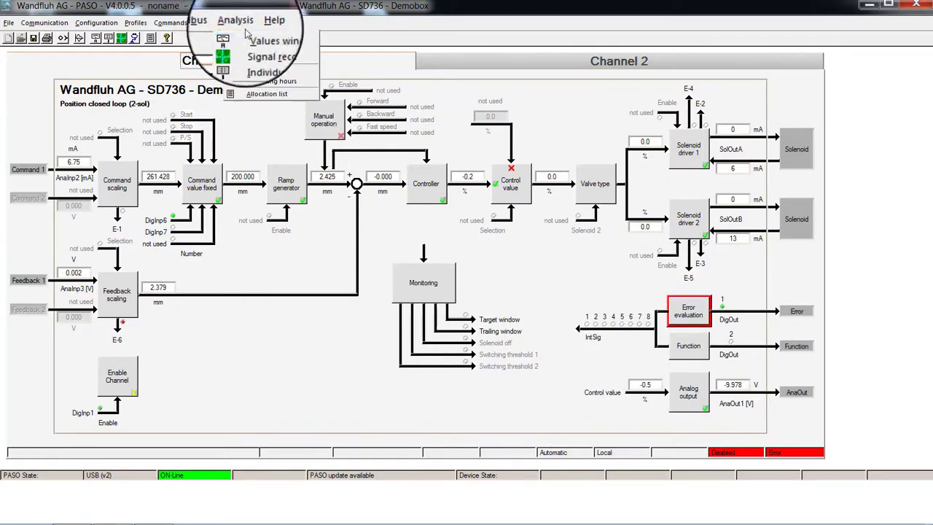
{"action": "left_click", "coordinate": [244, 69]}
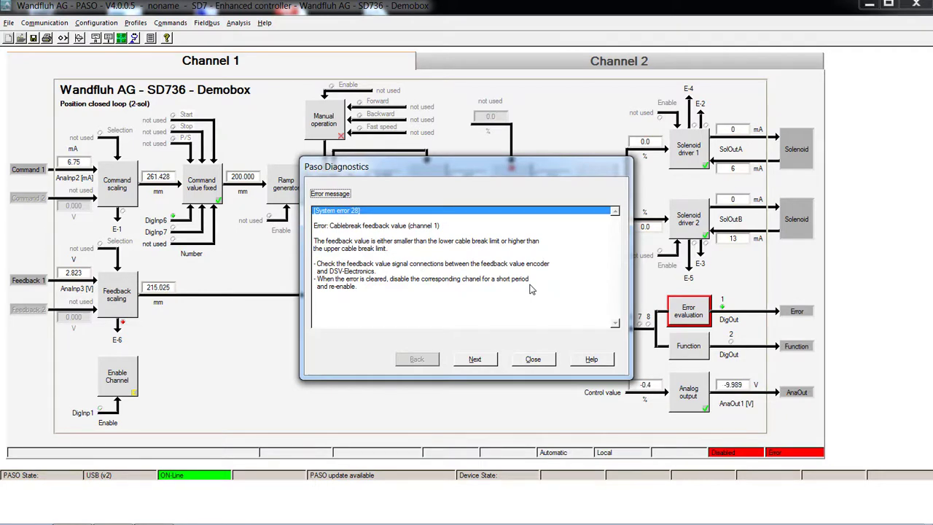
{"action": "left_click", "coordinate": [523, 363]}
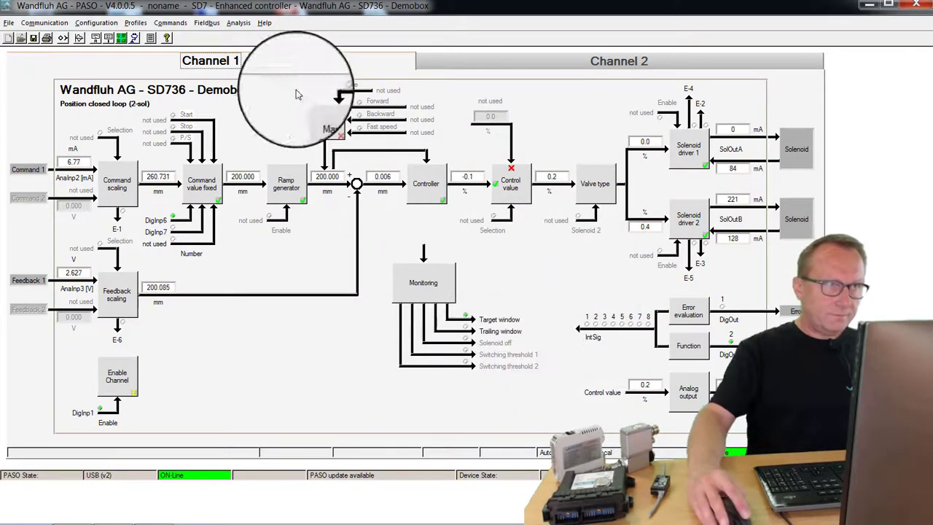
- Check the controller's operating hours and close the readout
{"action": "left_click", "coordinate": [238, 22]}
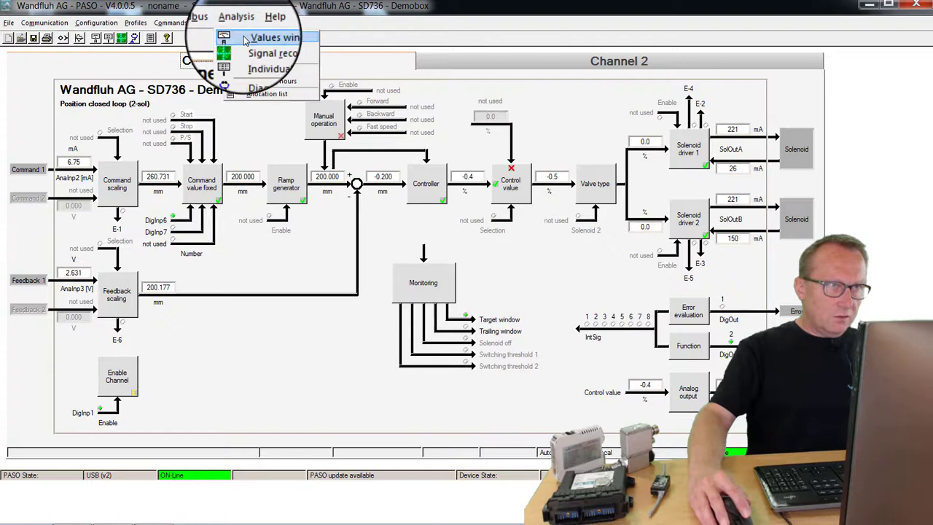
{"action": "left_click", "coordinate": [256, 80]}
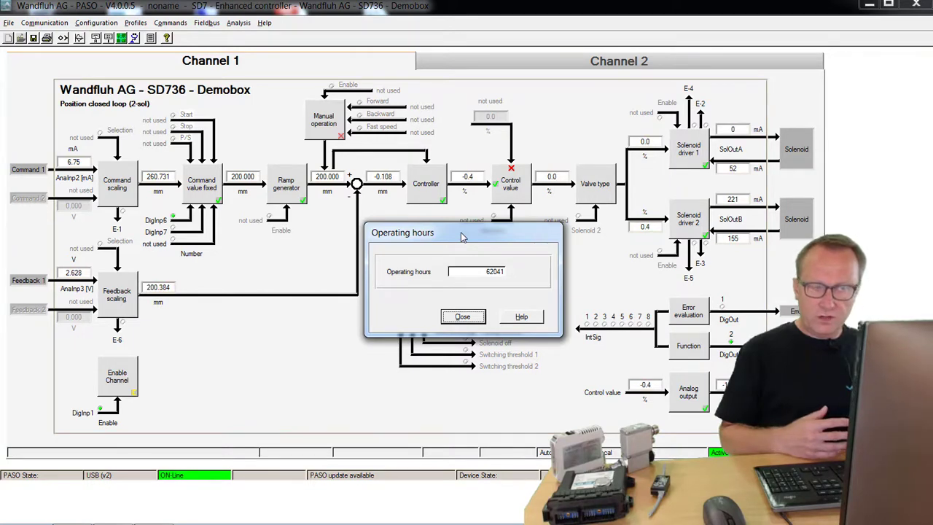
{"action": "left_click", "coordinate": [450, 320]}
- Open the allocation list and sort the digital inputs by used input to examine which functions are assigned
{"action": "left_click", "coordinate": [238, 22]}
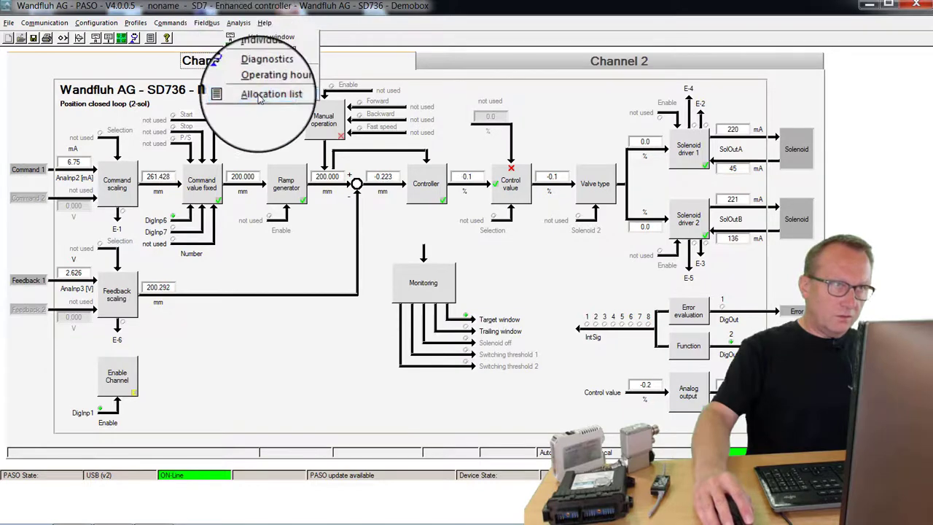
{"action": "left_click", "coordinate": [258, 97]}
{"action": "mouse_move", "coordinate": [478, 104]}
{"action": "left_mouse_down"}
{"action": "mouse_move", "coordinate": [491, 82]}
{"action": "mouse_move", "coordinate": [490, 96]}
{"action": "left_mouse_up"}
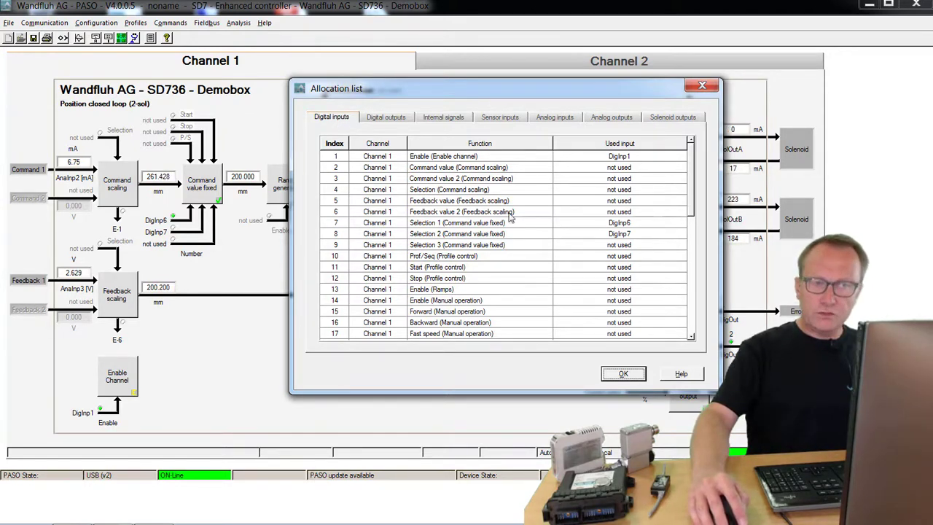
{"action": "left_click", "coordinate": [576, 145]}
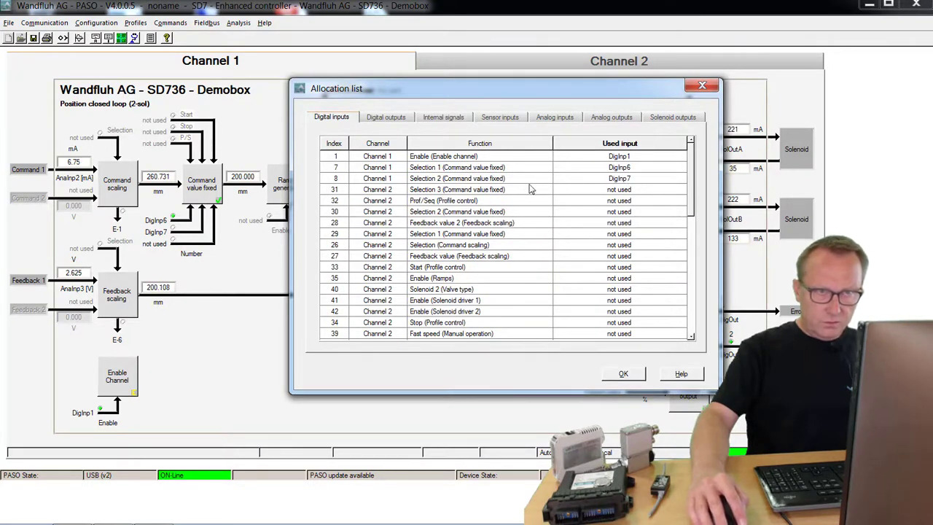
- Review the analog input assignments of both channels in the allocation list, and close the list
{"action": "left_click", "coordinate": [554, 117]}
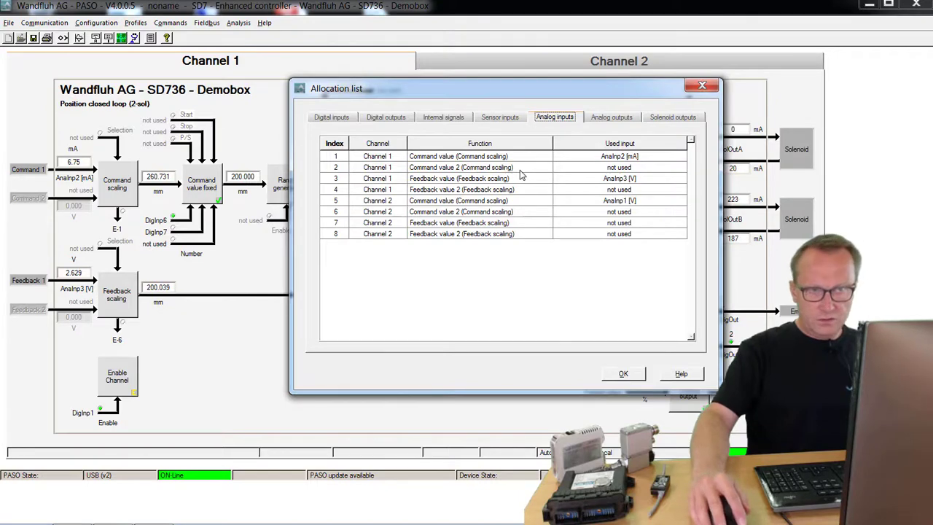
{"action": "left_click", "coordinate": [620, 373]}
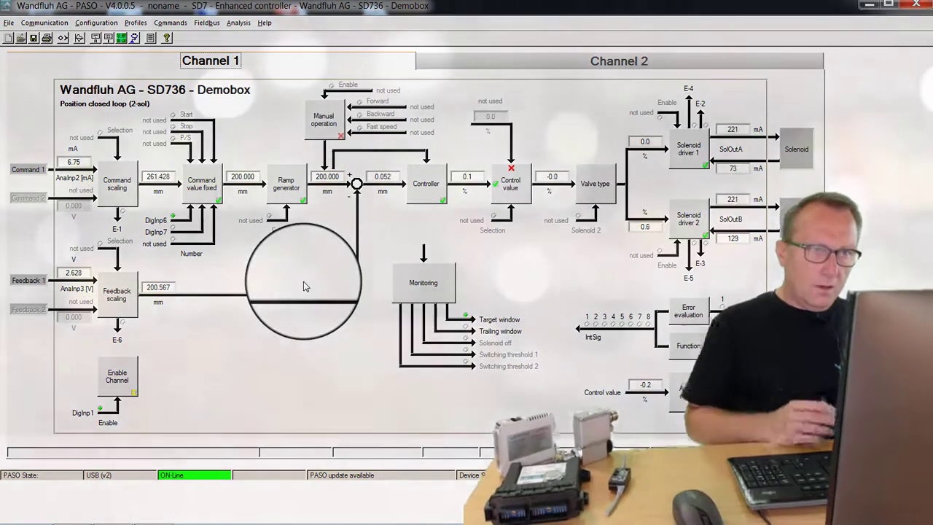